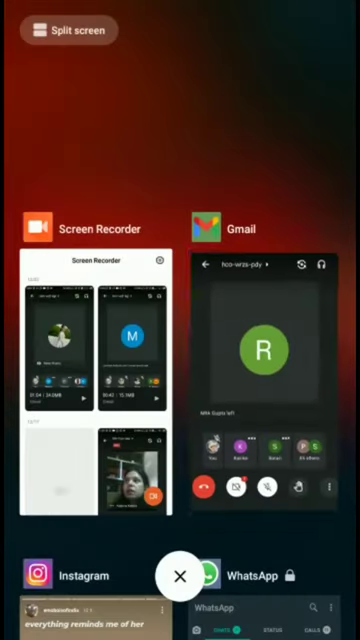
Step: Reopen the Gmail Meet call full screen from the recent apps overview
left_click(264, 371)
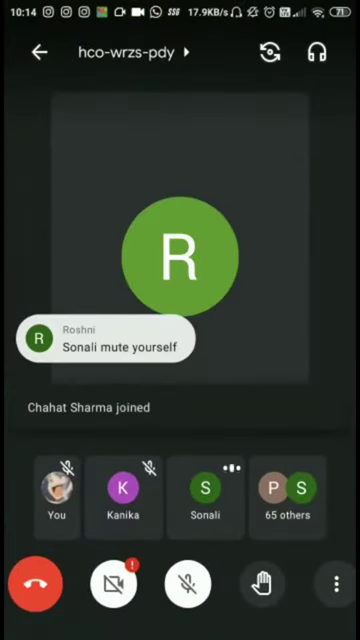